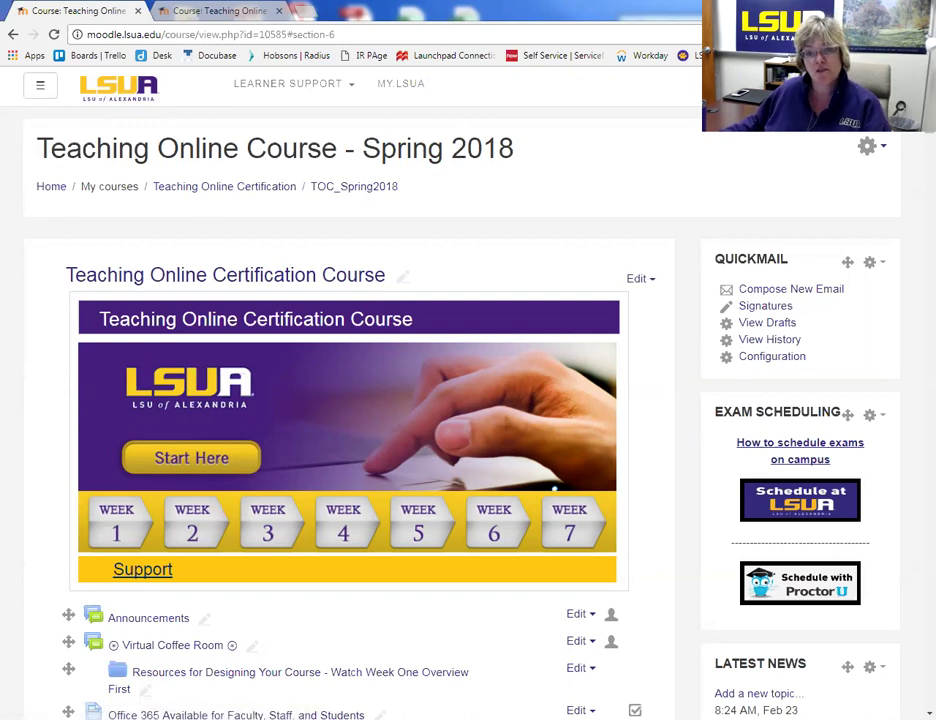
Open the course settings for editing and check the course visibility options without changing them.
click(868, 148)
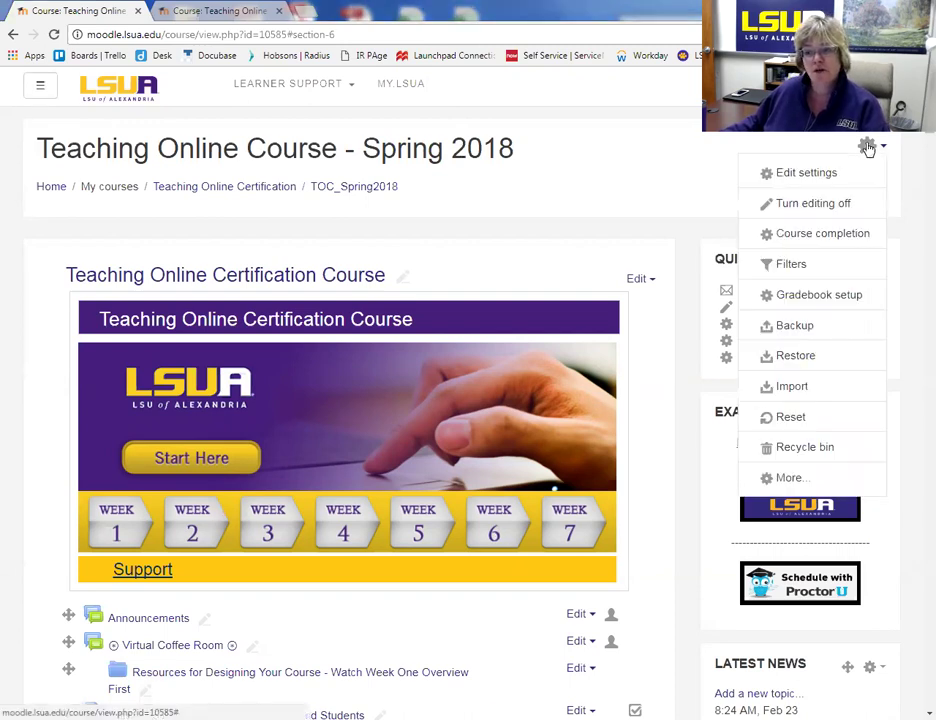
click(806, 174)
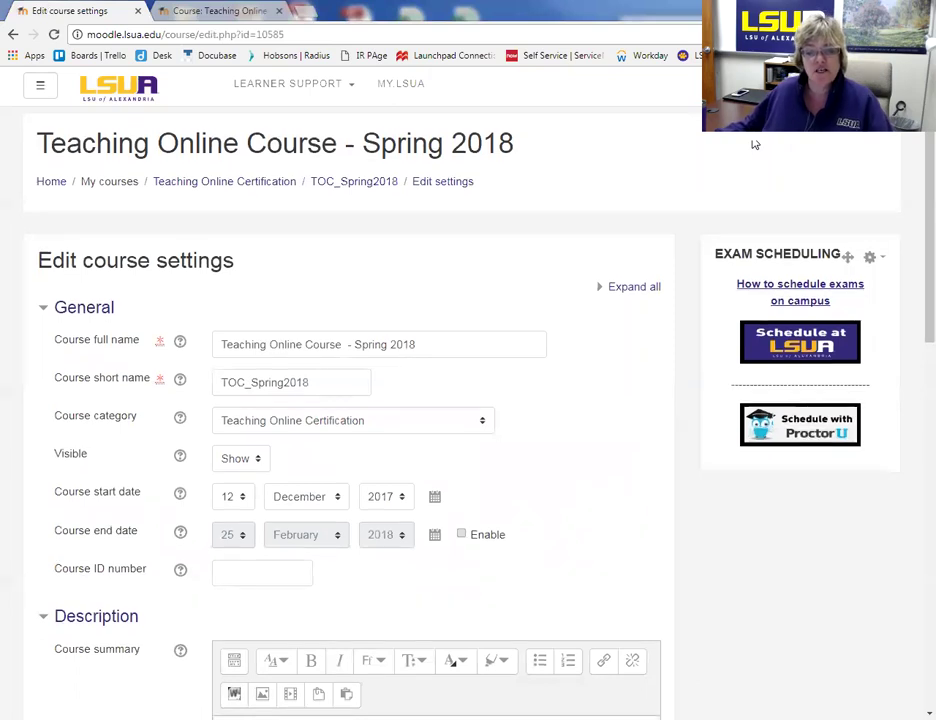
scroll(756, 143, down, 1)
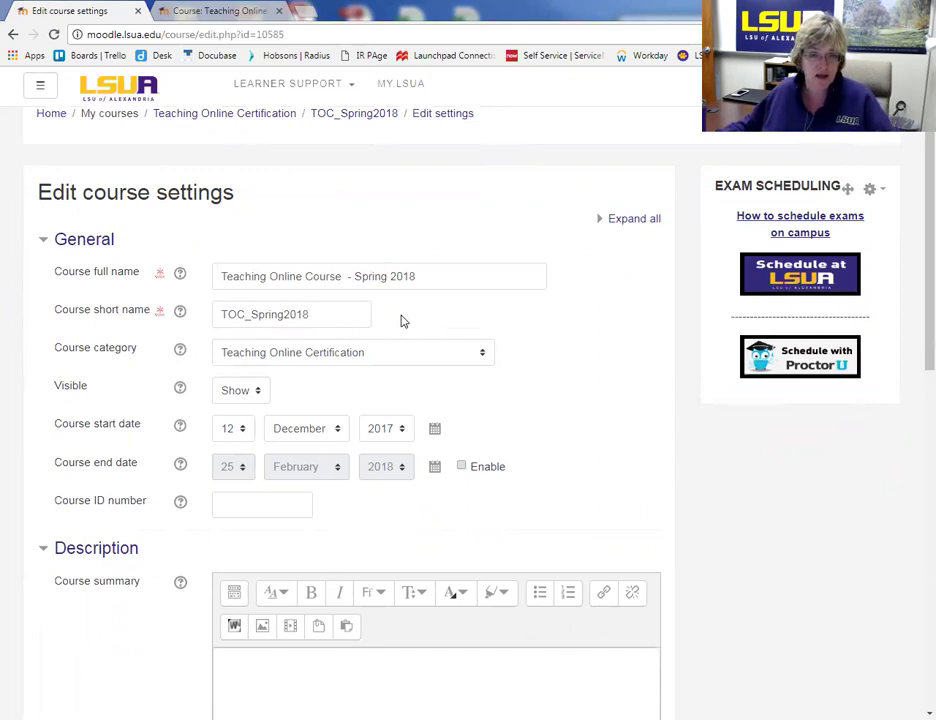
scroll(400, 321, down, 1)
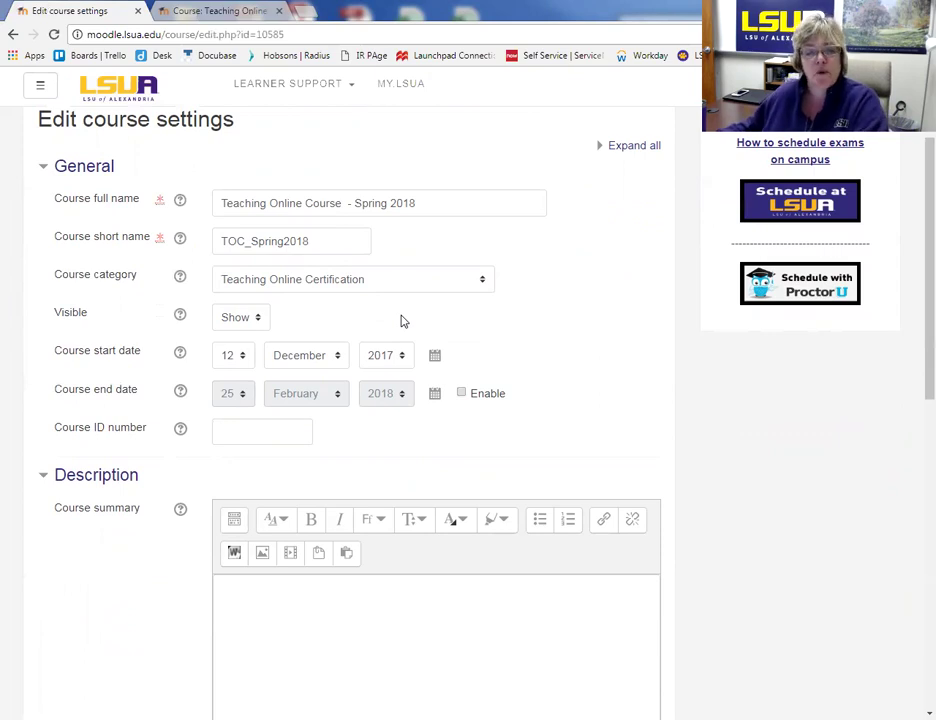
scroll(400, 321, down, 1)
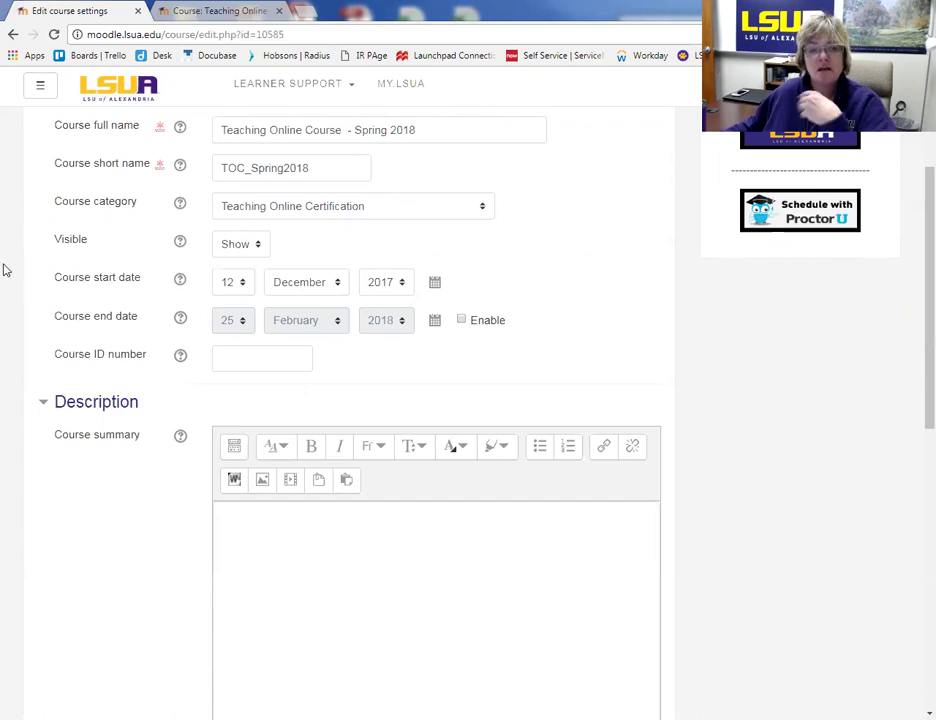
click(237, 249)
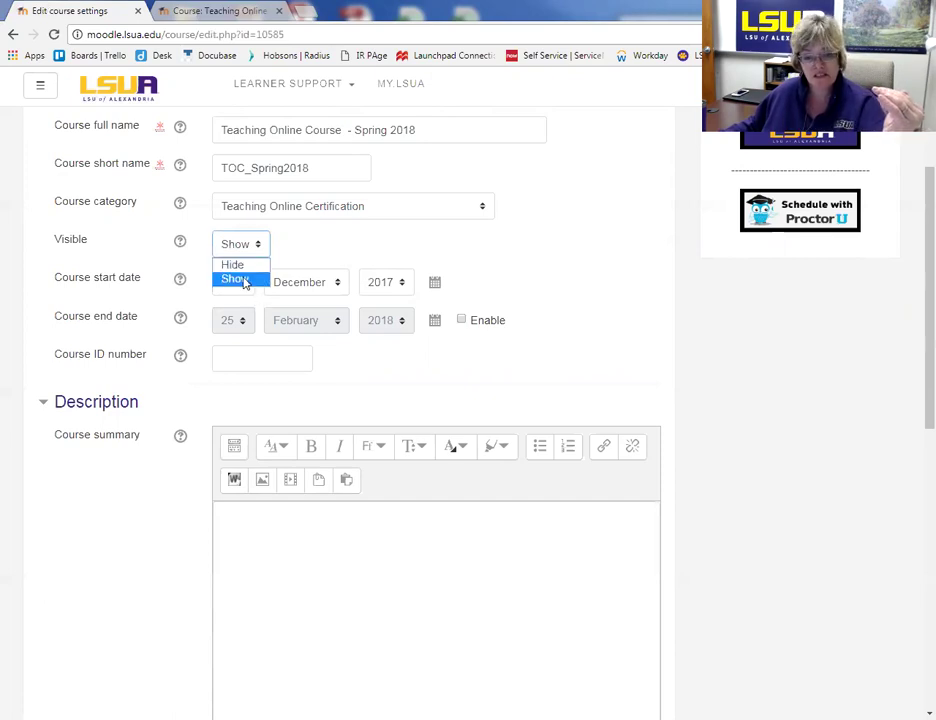
click(375, 252)
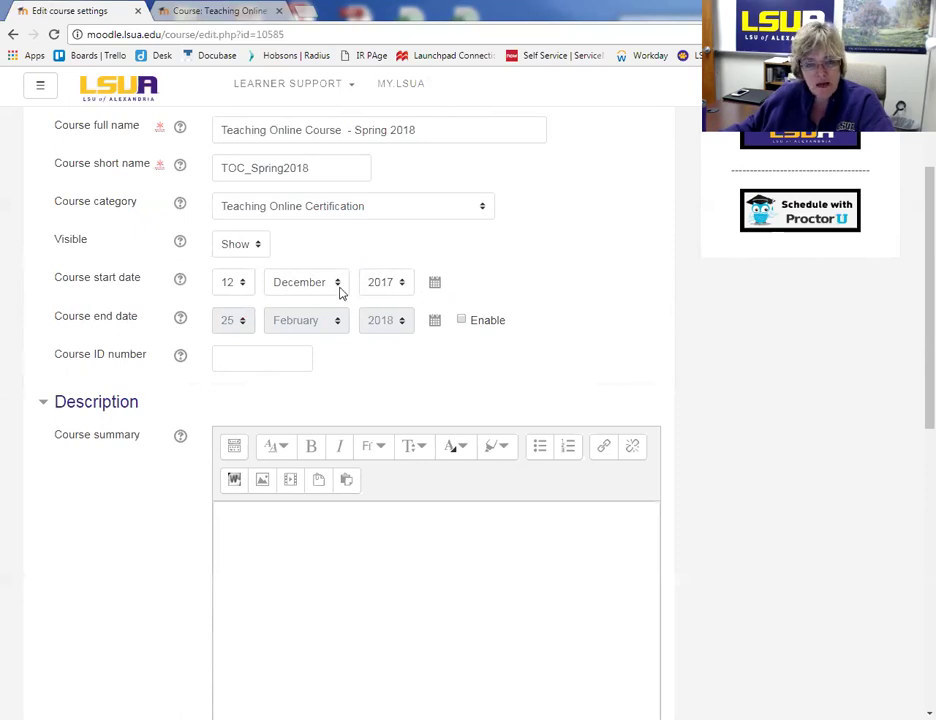
Look over the Description settings and expand all sections of the course settings form.
scroll(340, 290, down, 1)
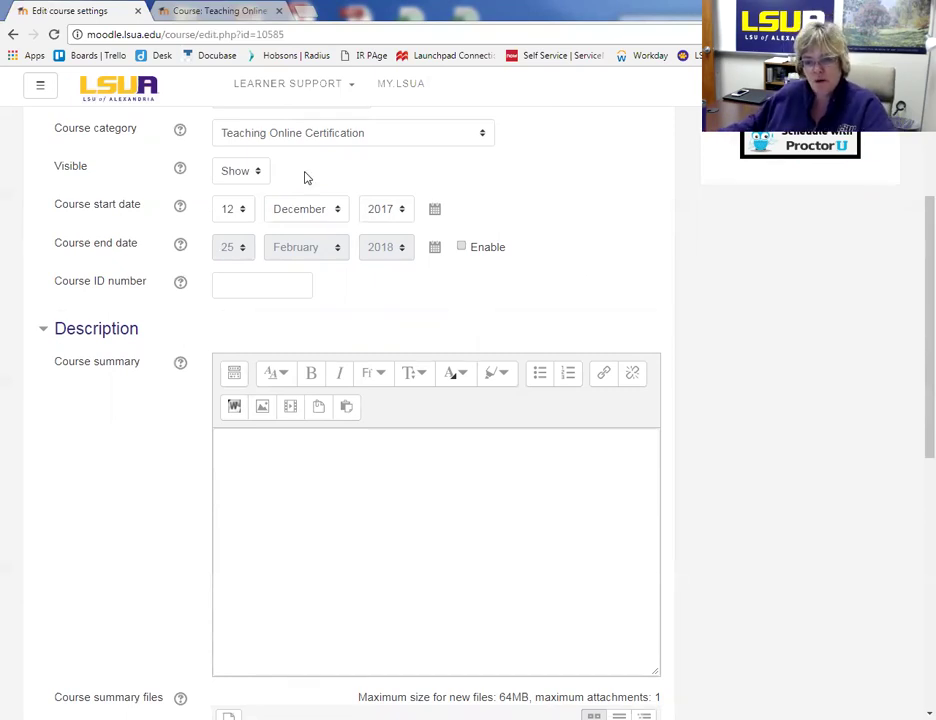
scroll(185, 325, down, 3)
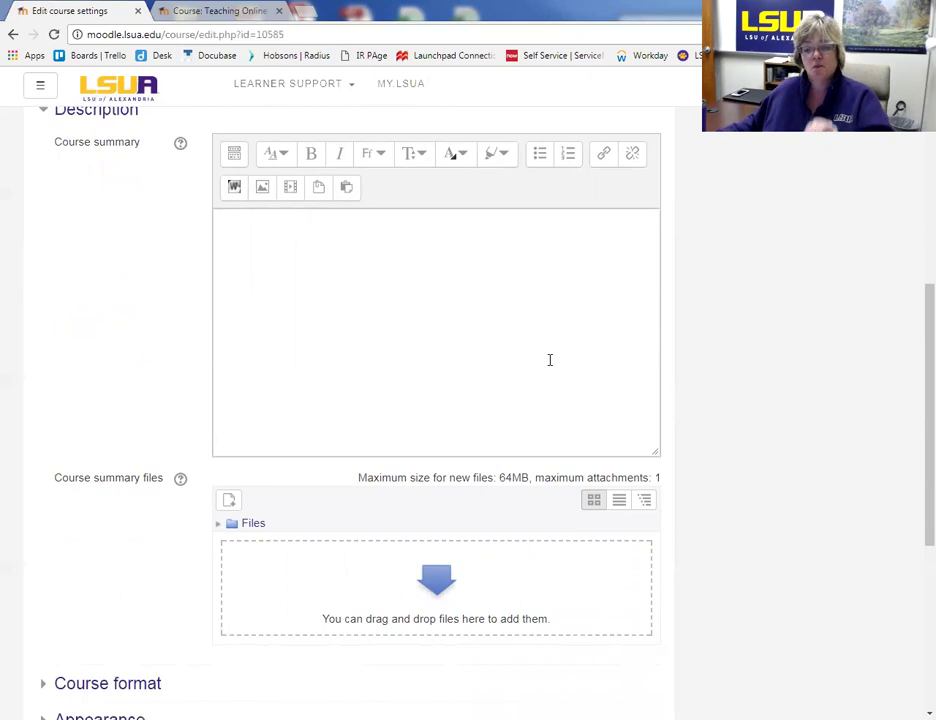
scroll(549, 359, down, 1)
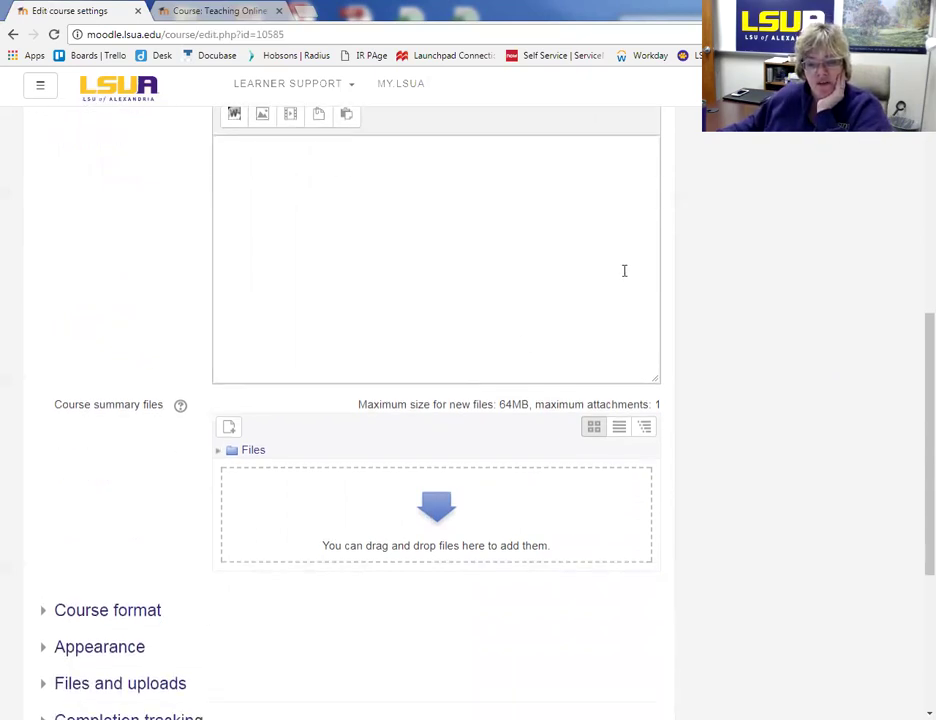
scroll(356, 270, down, 2)
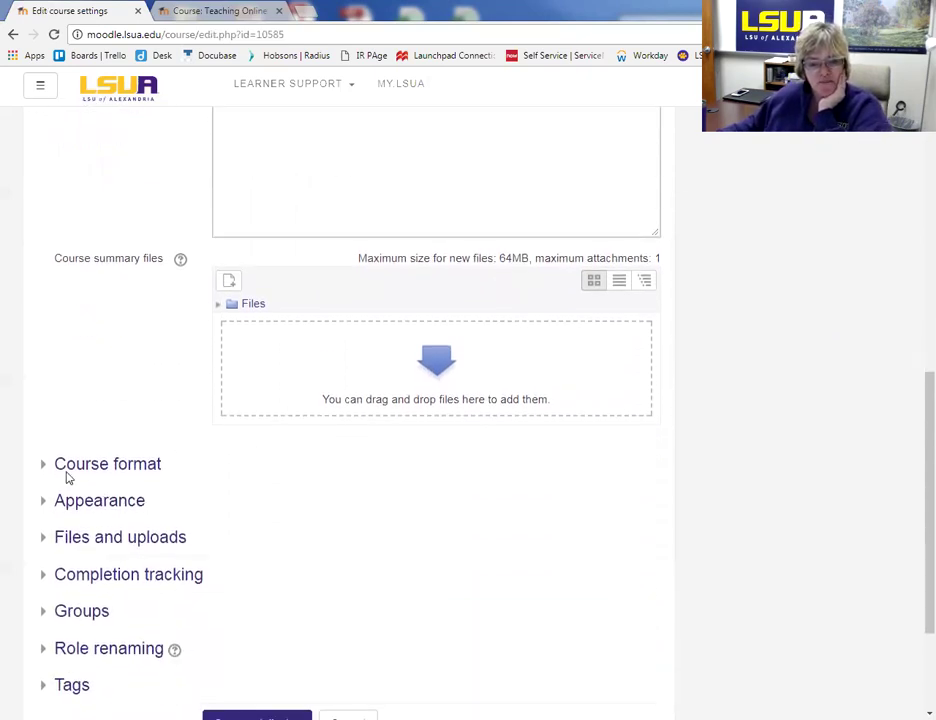
scroll(479, 447, up, 10)
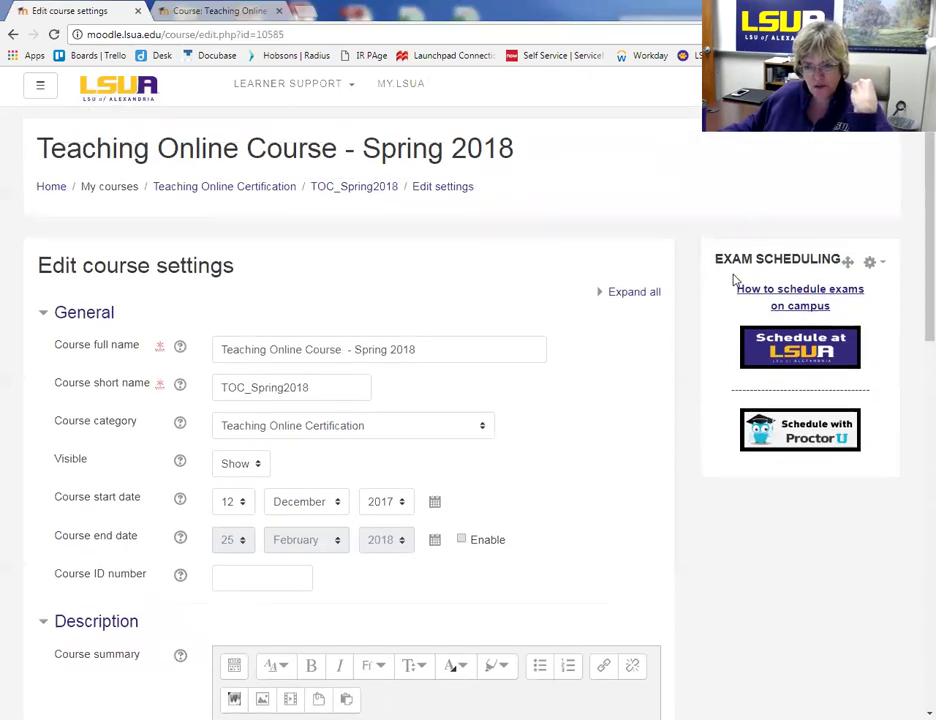
click(630, 293)
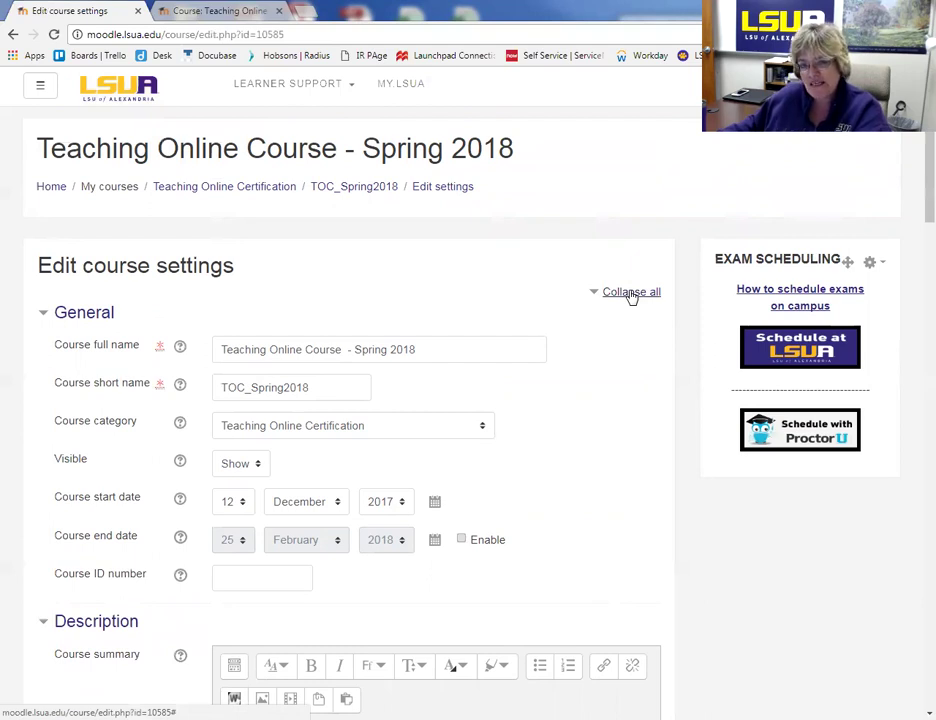
Check which formats are available for the course under Course format, keeping the weekly format.
scroll(631, 296, down, 3)
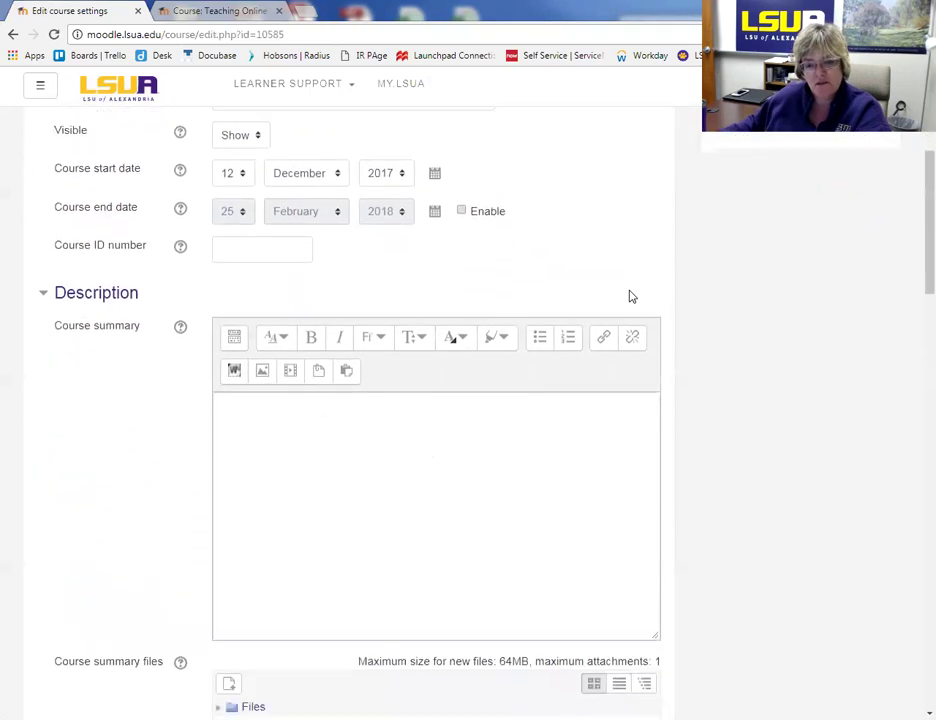
scroll(631, 296, down, 4)
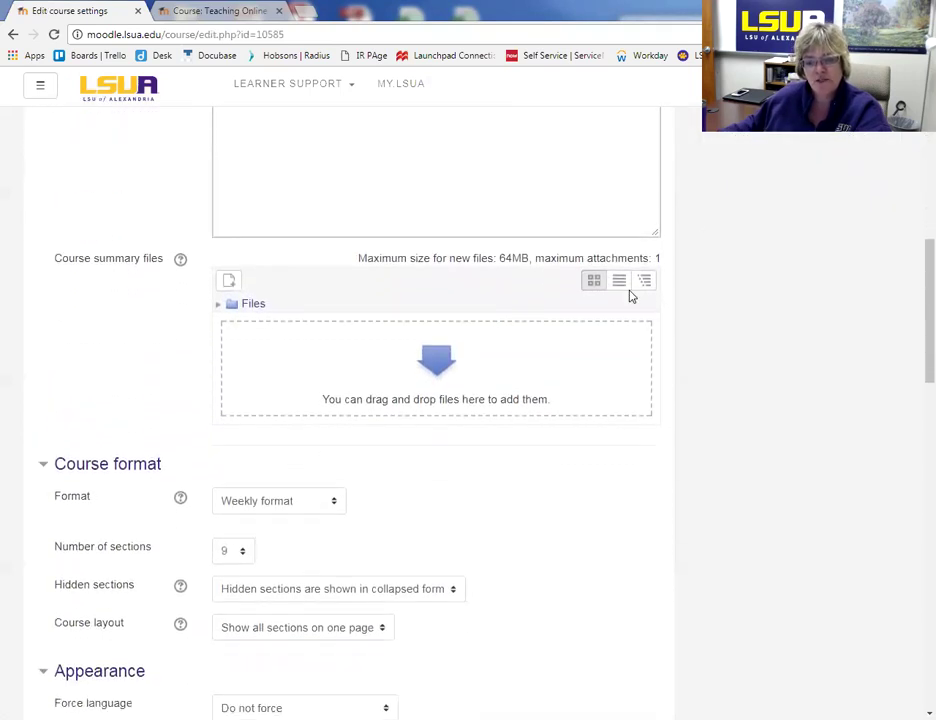
scroll(631, 296, down, 3)
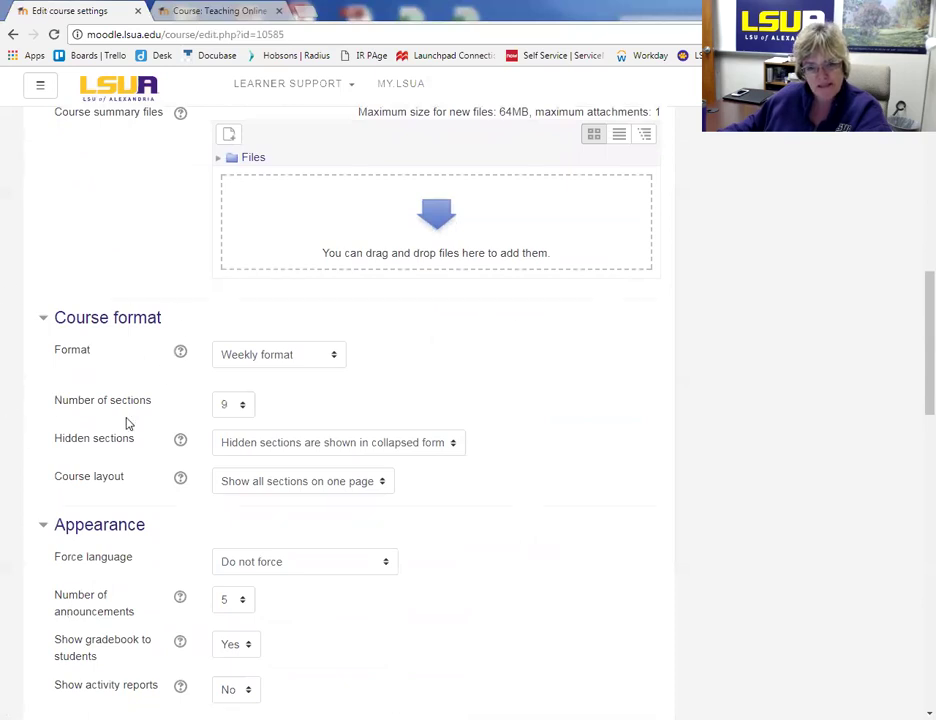
click(334, 358)
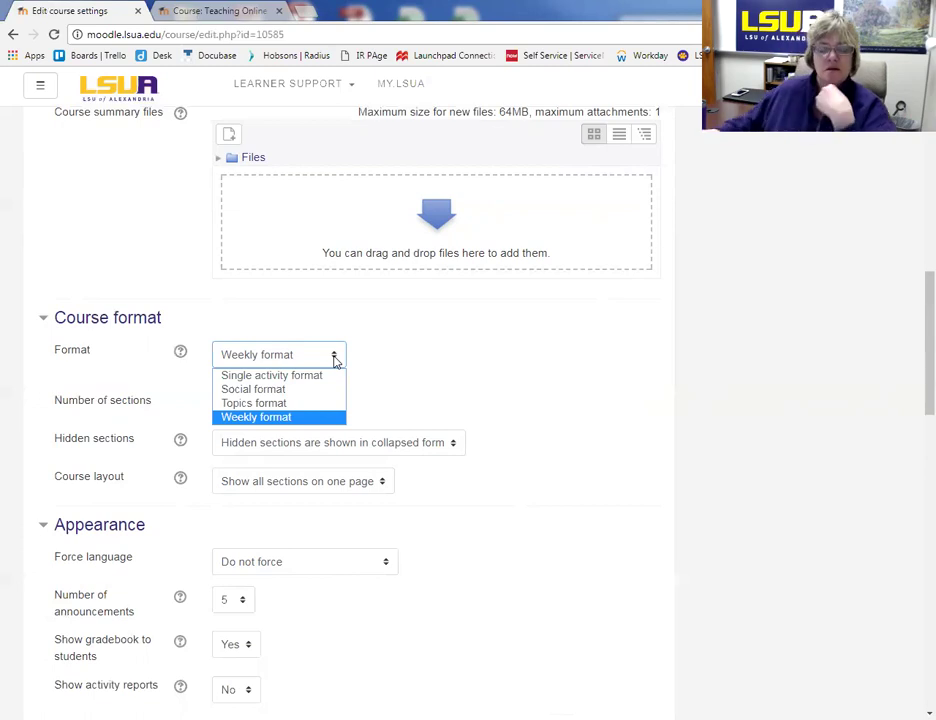
click(704, 372)
Review the choices for hidden sections and course layout without changing either setting.
scroll(704, 372, down, 3)
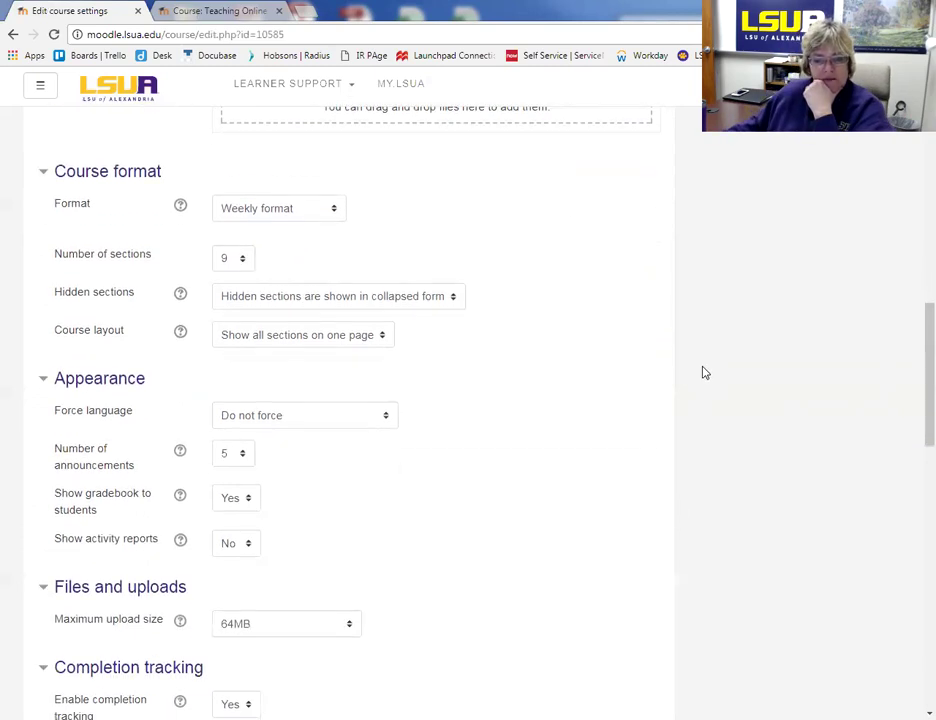
click(449, 305)
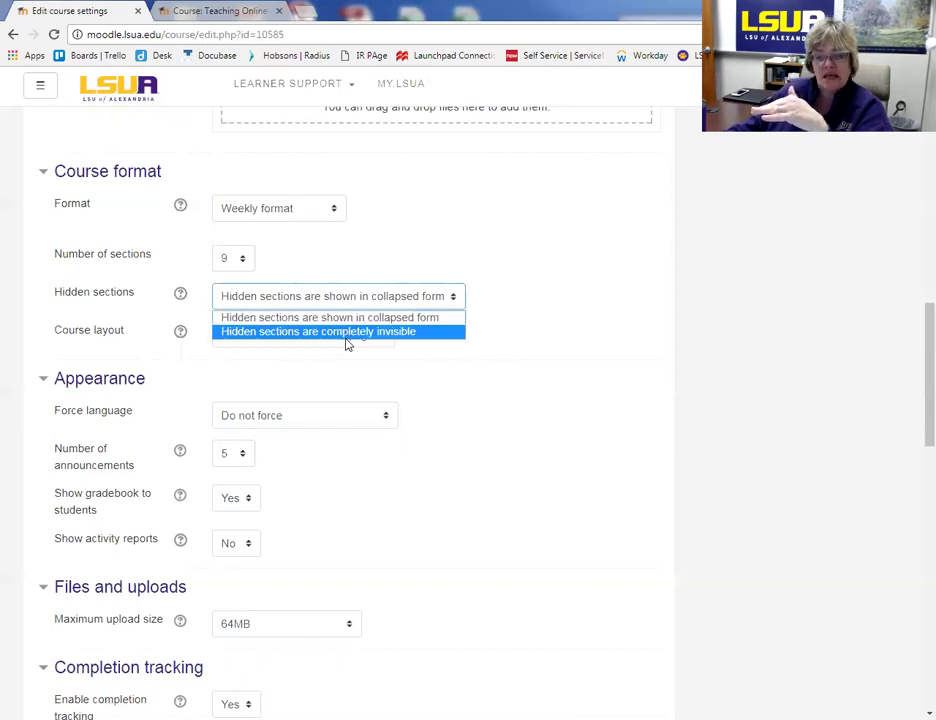
click(600, 330)
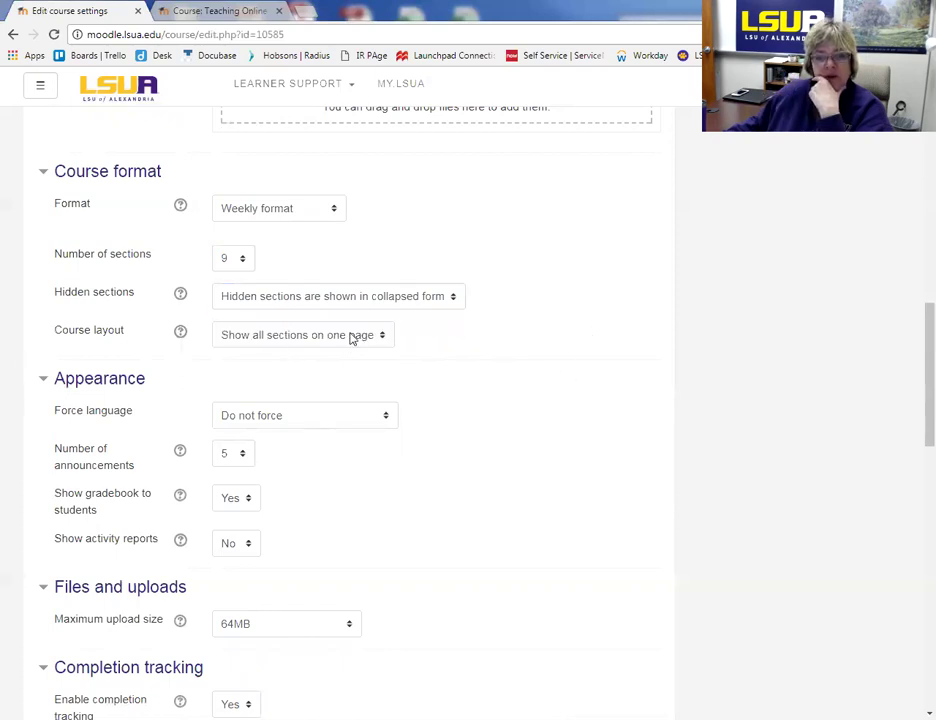
click(382, 338)
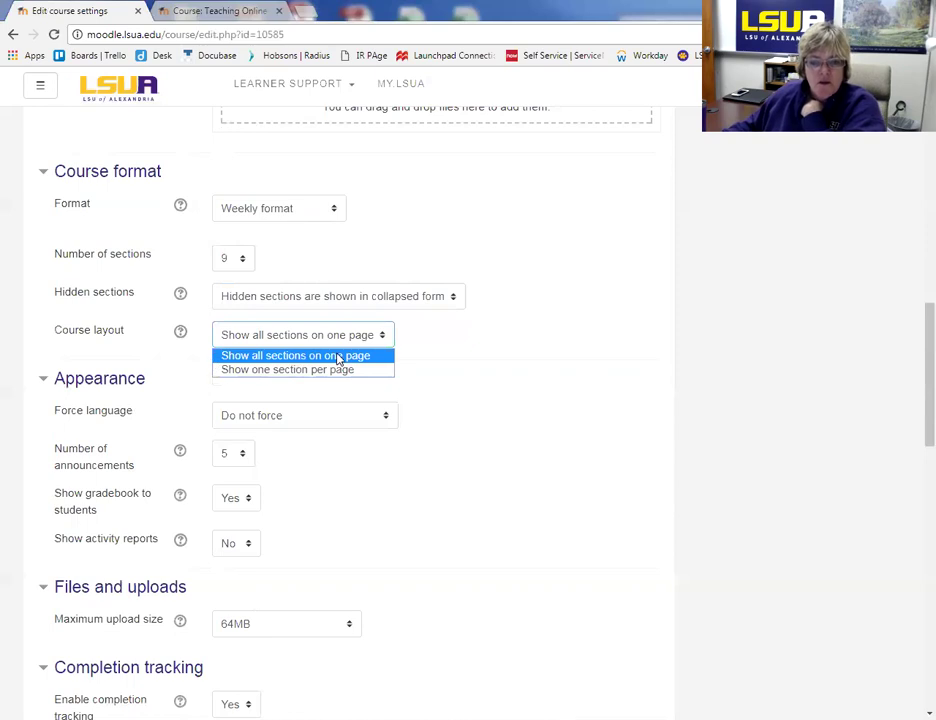
click(516, 385)
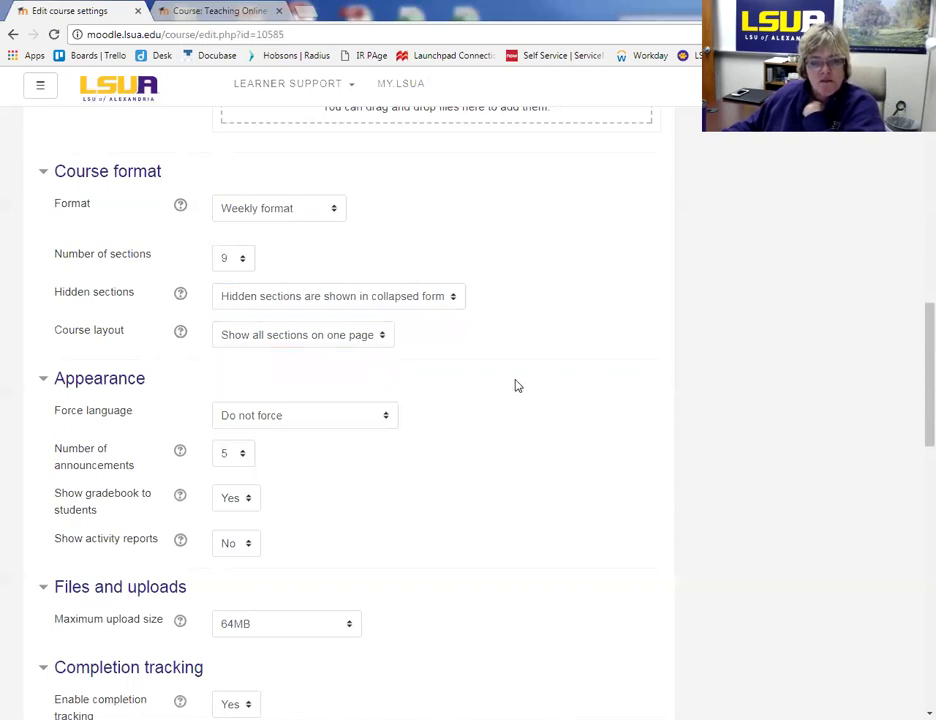
Choose 64MB as the maximum upload size for the course files.
scroll(447, 501, down, 3)
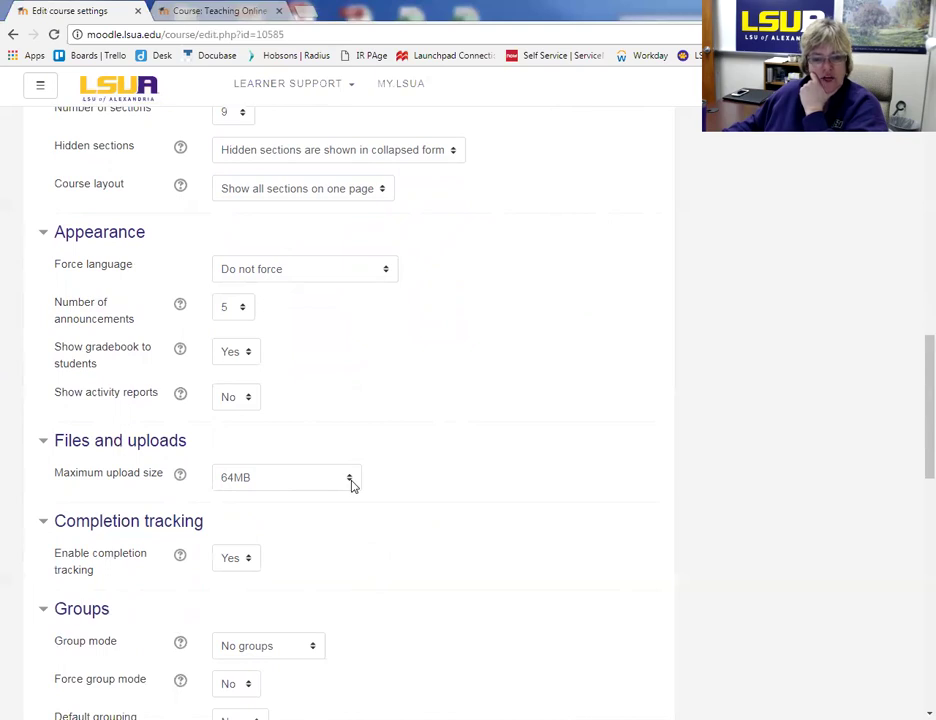
scroll(420, 488, down, 3)
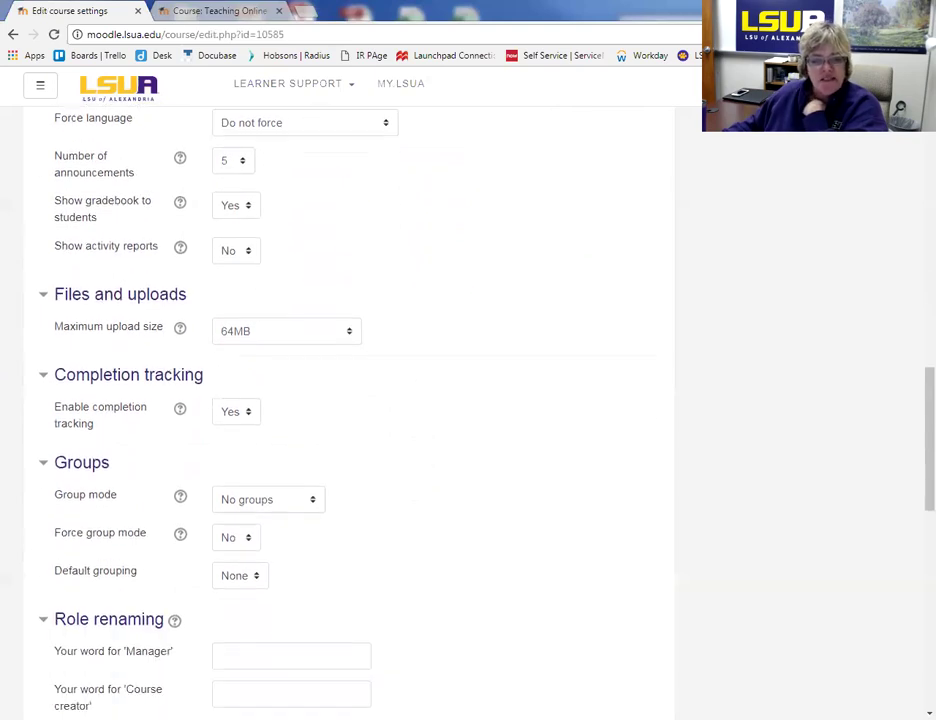
click(340, 336)
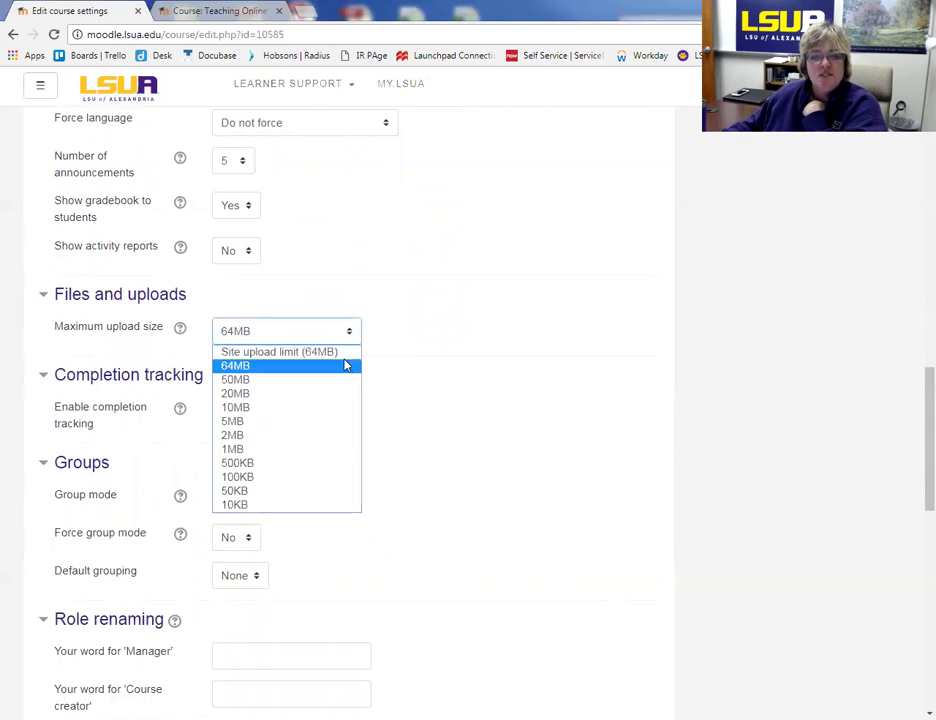
click(346, 366)
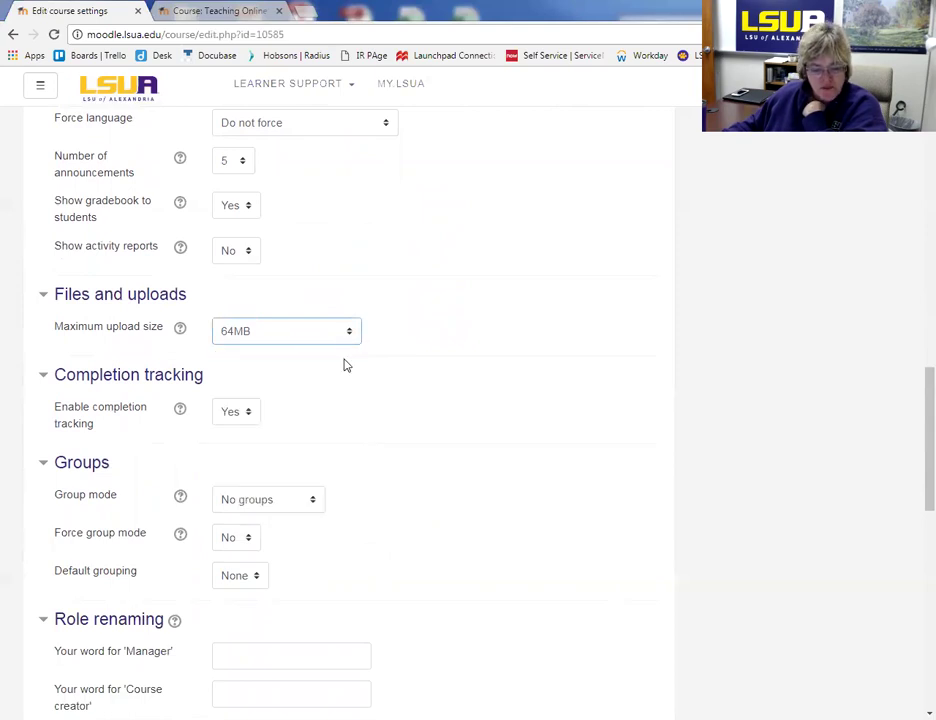
Examine the available group mode and default grouping options in the Groups settings.
scroll(745, 416, down, 2)
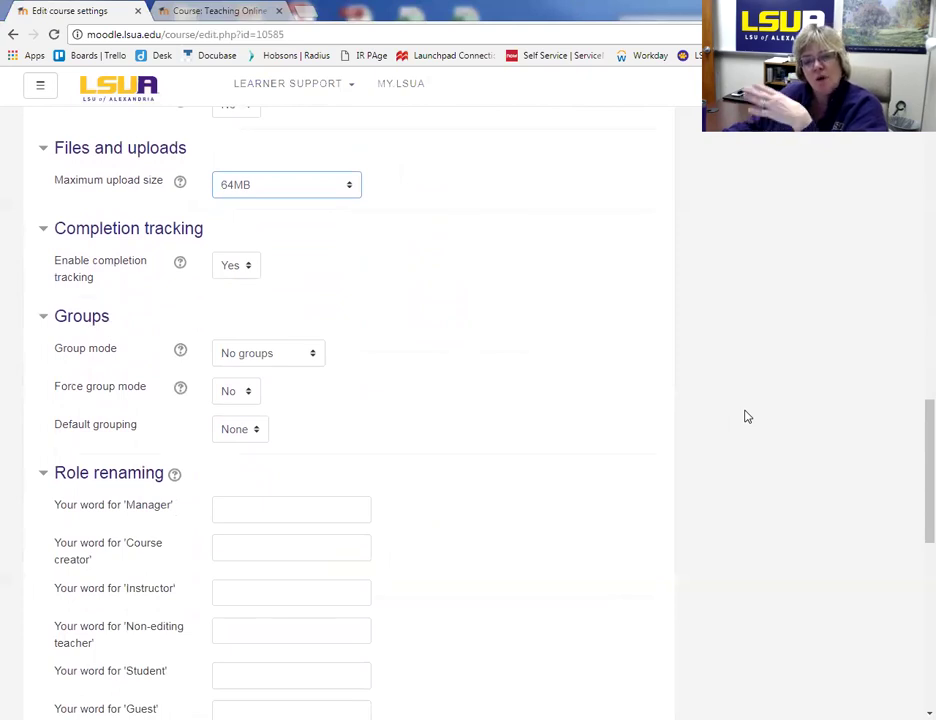
scroll(745, 416, down, 1)
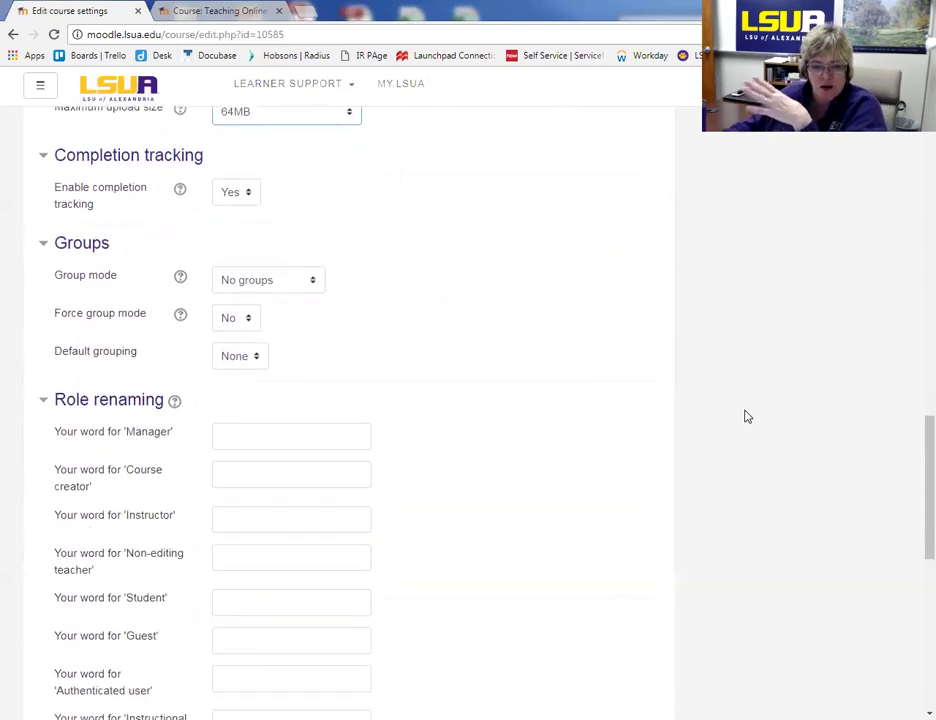
scroll(745, 416, down, 1)
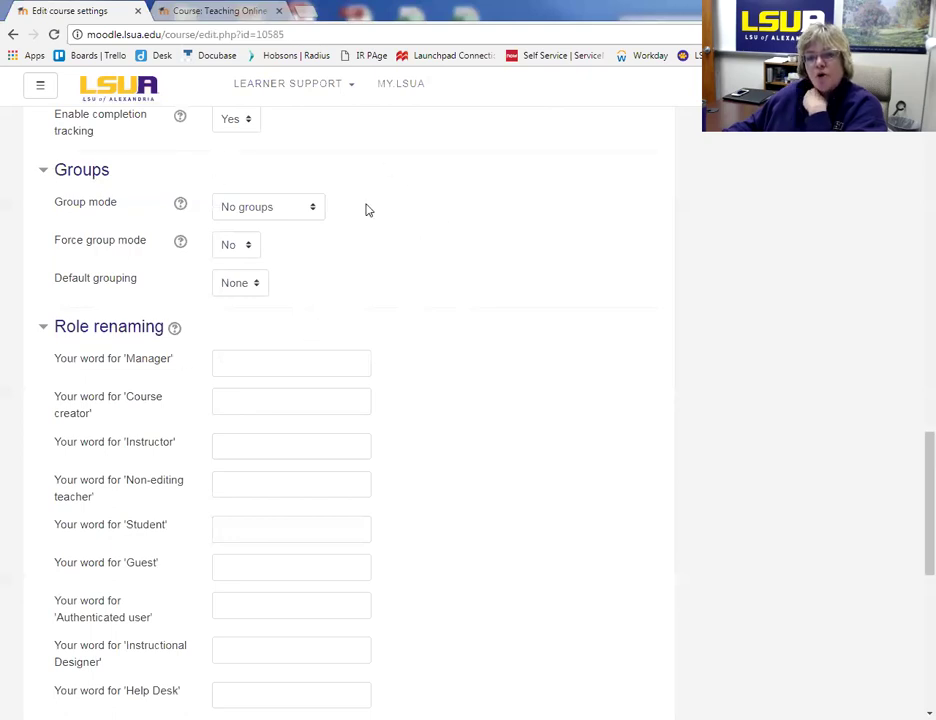
click(314, 210)
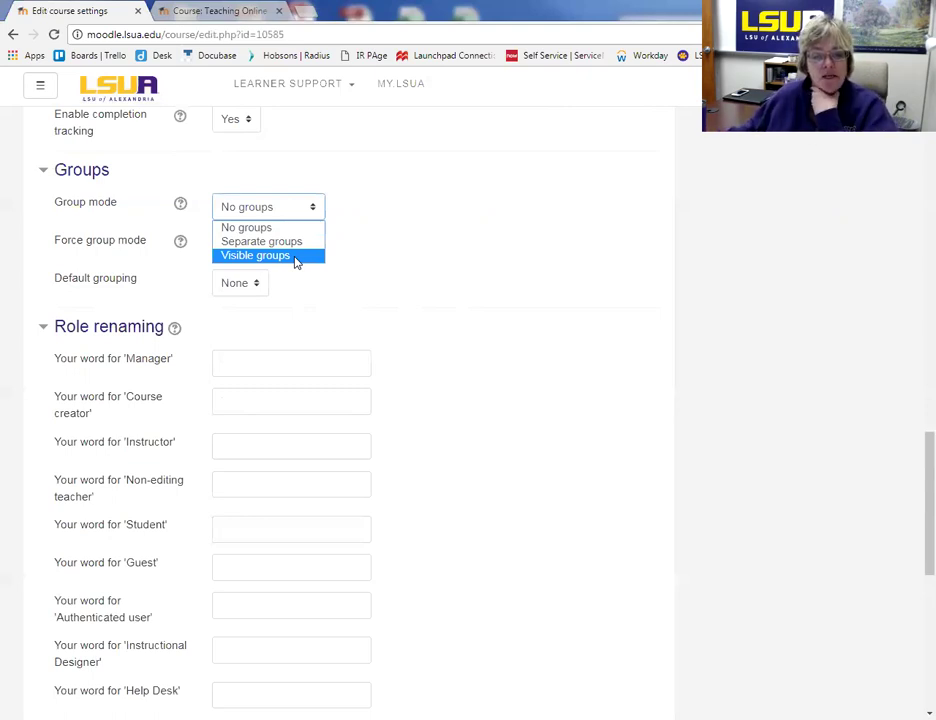
click(259, 286)
click(258, 287)
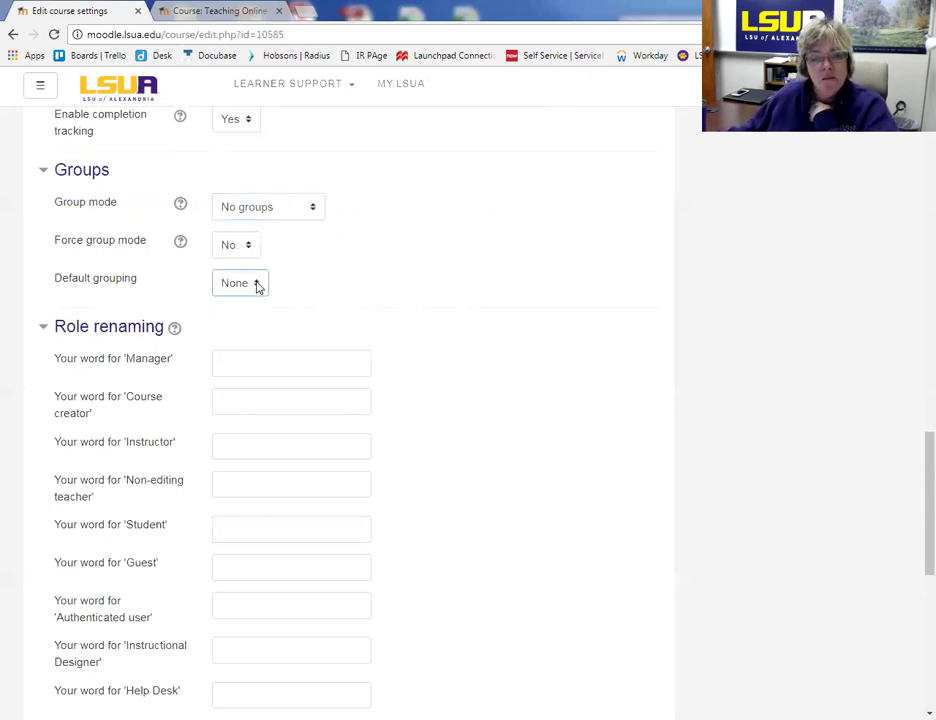
Try Separate groups as the course's group mode and set it back to No groups.
click(256, 207)
click(236, 244)
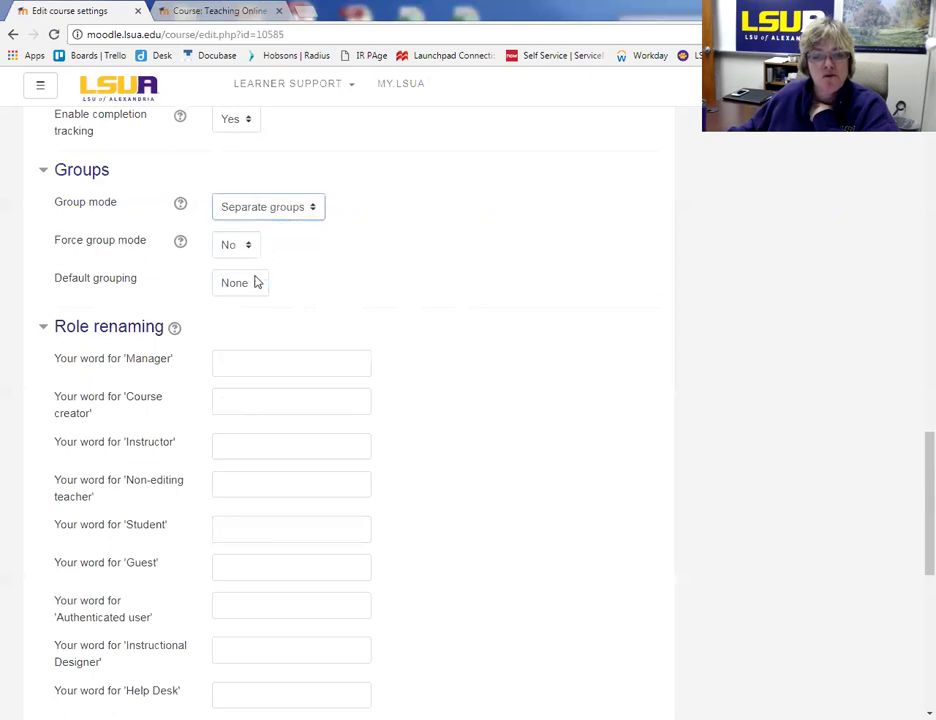
click(256, 284)
click(272, 205)
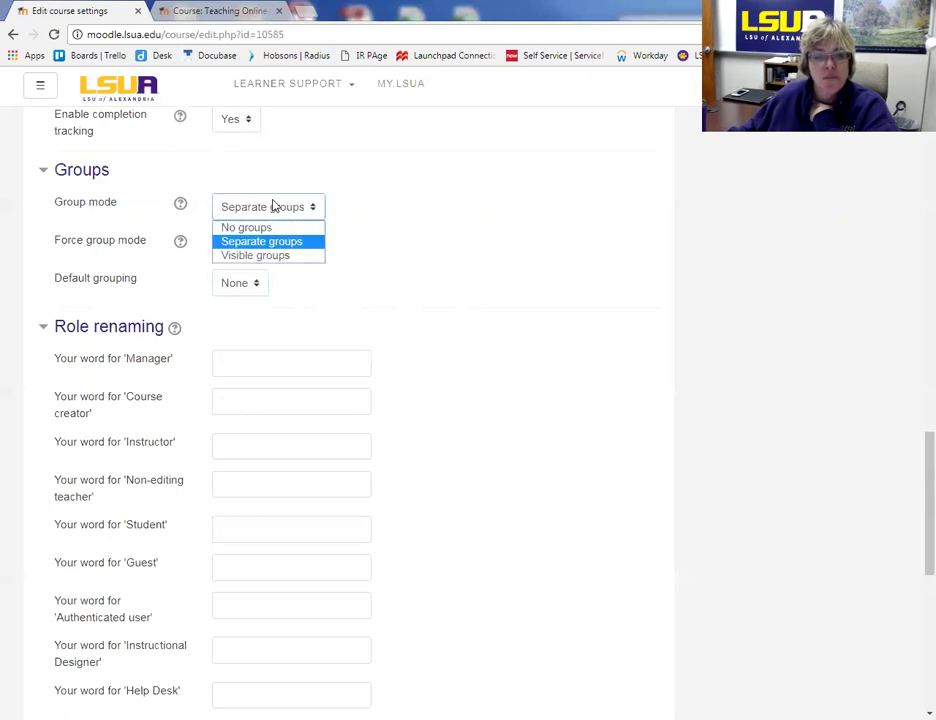
click(268, 229)
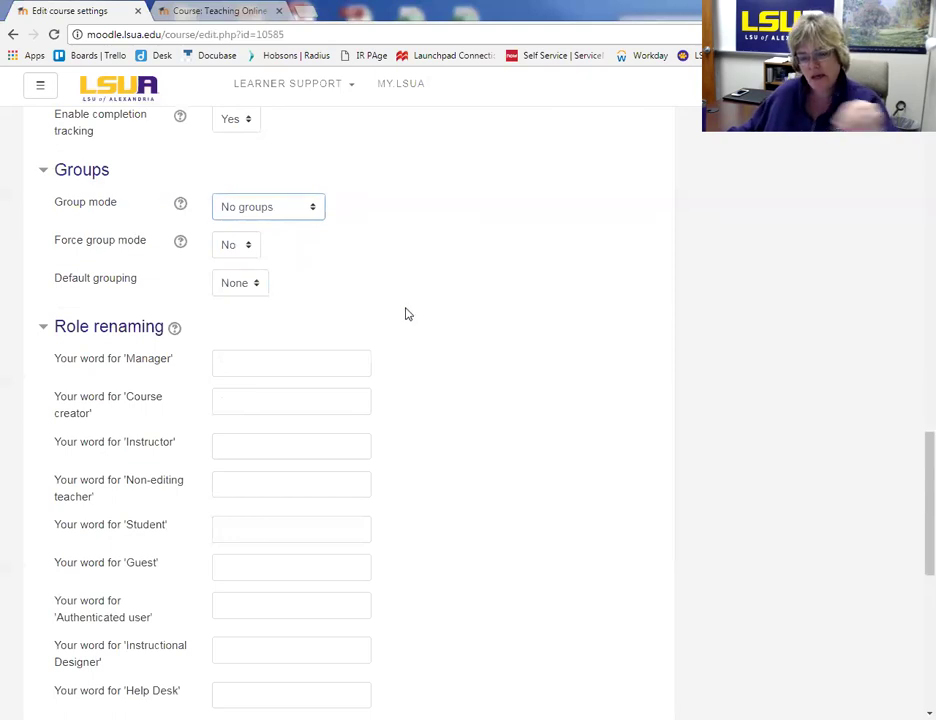
Look through the role renaming and tags settings, leaving them empty, and save the course settings to display the course.
scroll(408, 311, down, 3)
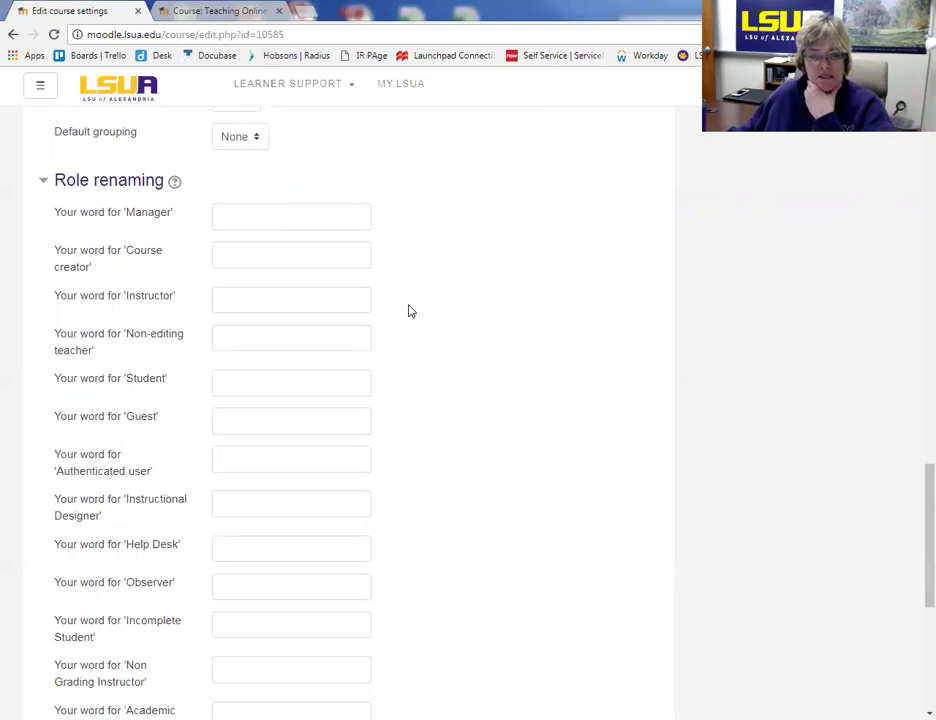
scroll(408, 311, down, 1)
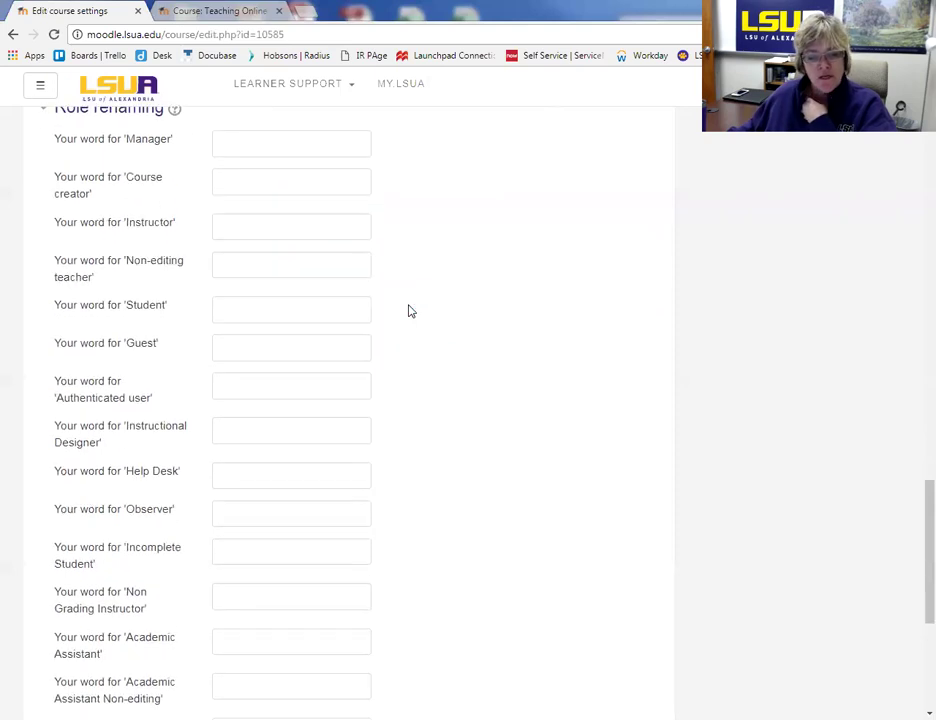
scroll(408, 311, down, 3)
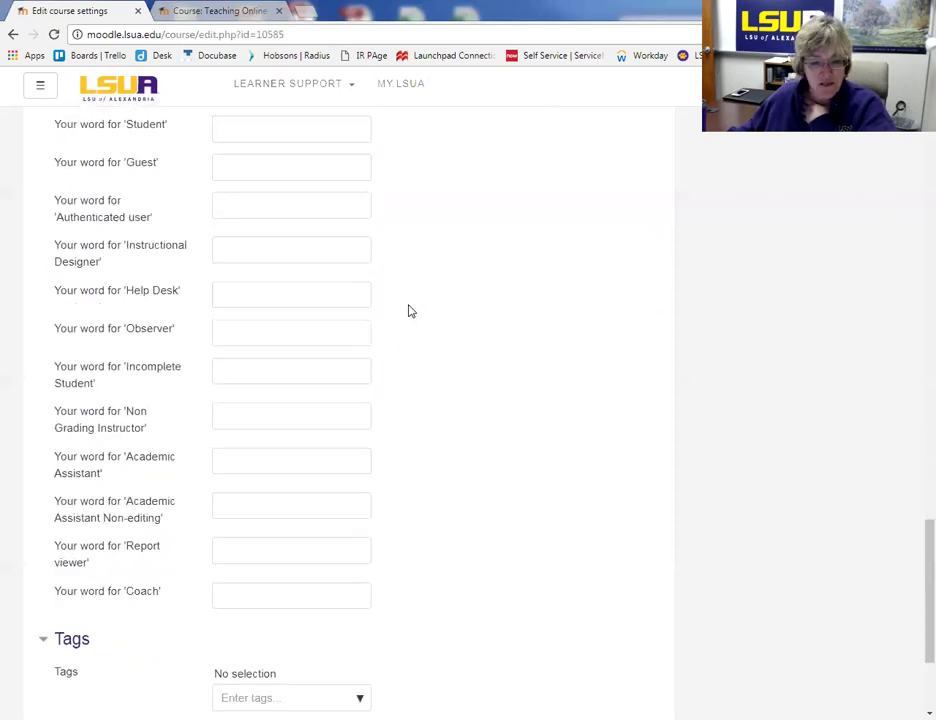
scroll(408, 311, down, 1)
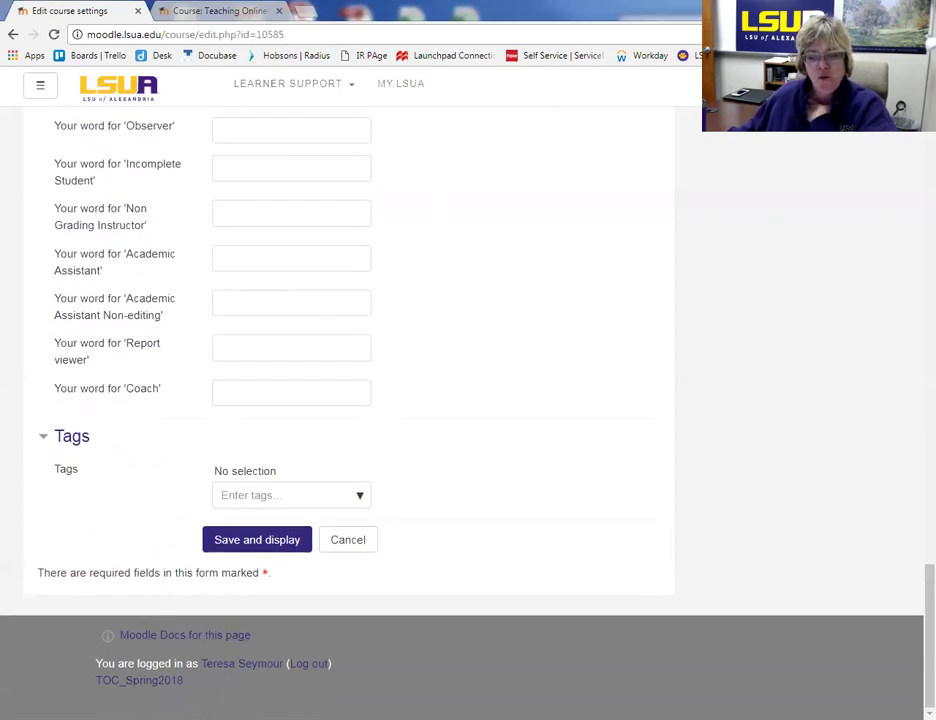
click(254, 545)
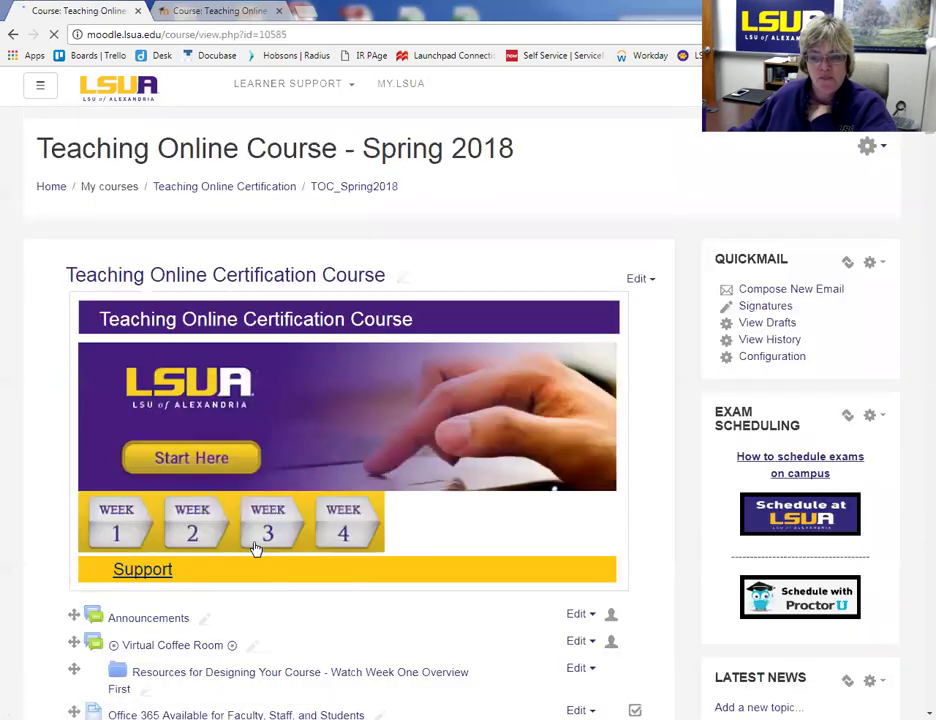